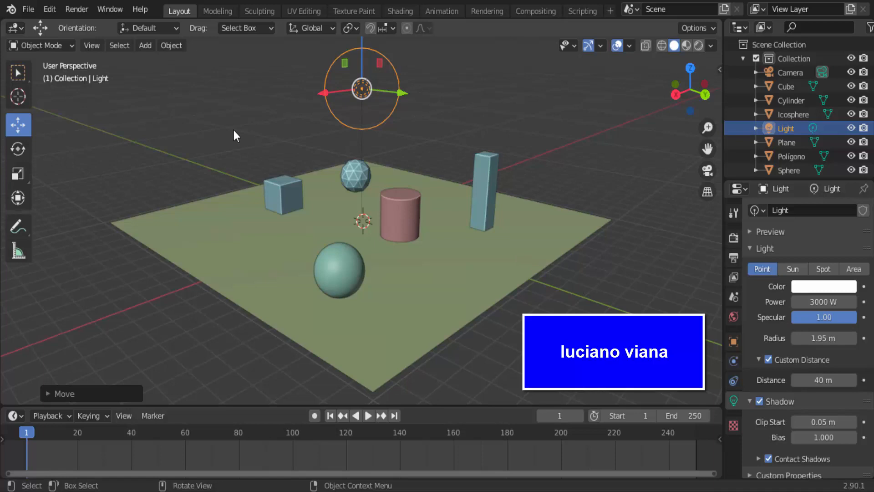
Step: Shift the point light slightly along the Y axis
{"action": "left_click", "coordinate": [146, 46]}
{"action": "mouse_move", "coordinate": [157, 63]}
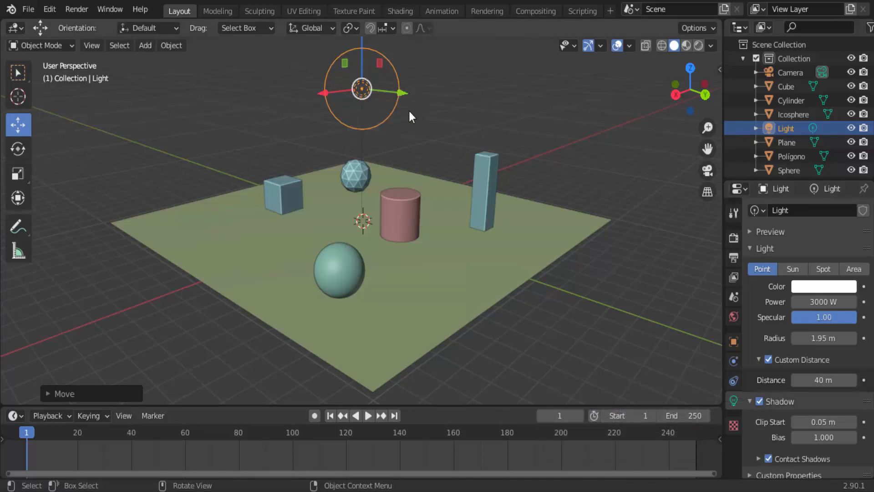
{"action": "left_click_drag", "start_coordinate": [402, 95], "coordinate": [399, 139]}
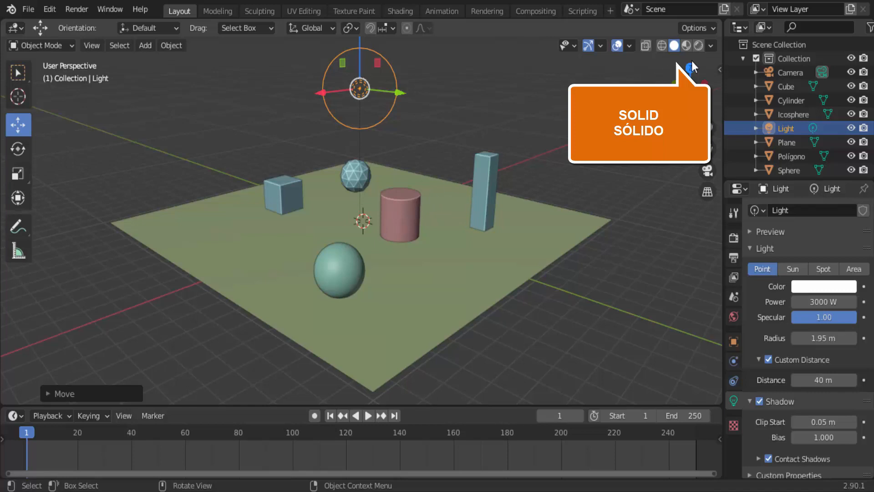
Step: Switch the viewport shading to Material Preview
{"action": "left_click", "coordinate": [710, 45]}
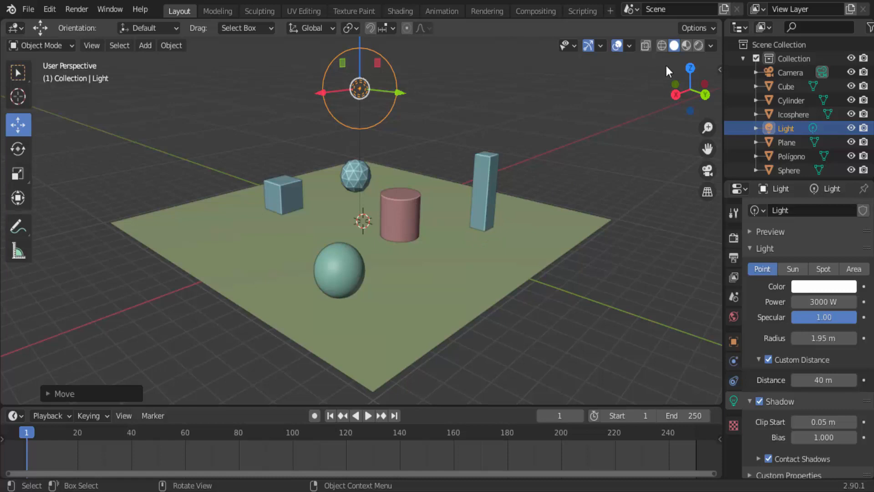
{"action": "left_click", "coordinate": [686, 50]}
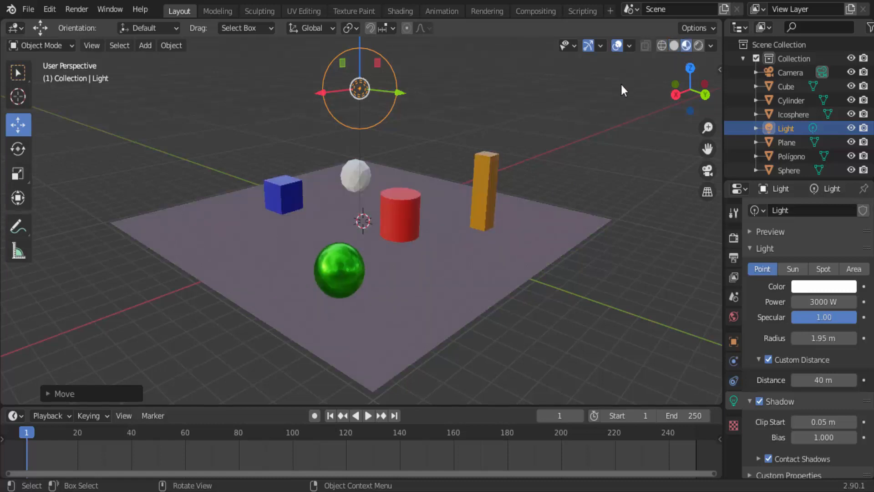
Step: Examine the material settings of the sphere, cylinder, tall box, icosphere, cube and plane, then clear the selection
{"action": "left_click", "coordinate": [348, 273]}
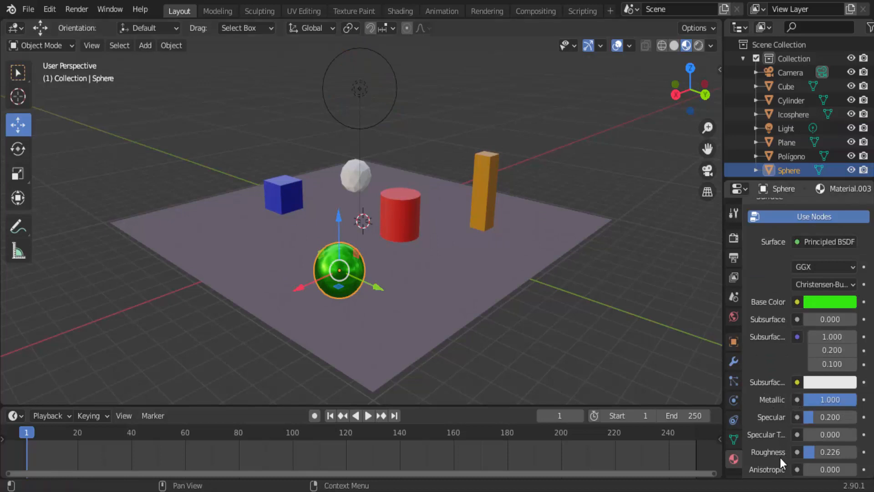
{"action": "left_click", "coordinate": [411, 220]}
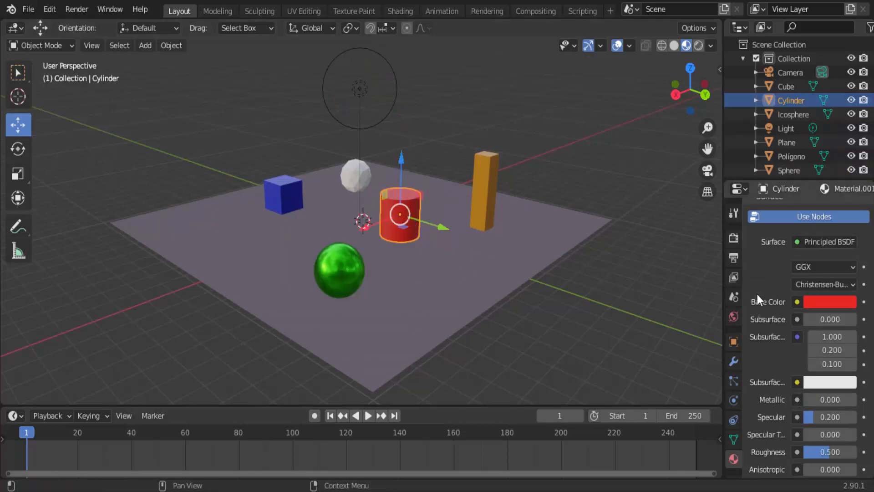
{"action": "left_click", "coordinate": [486, 164]}
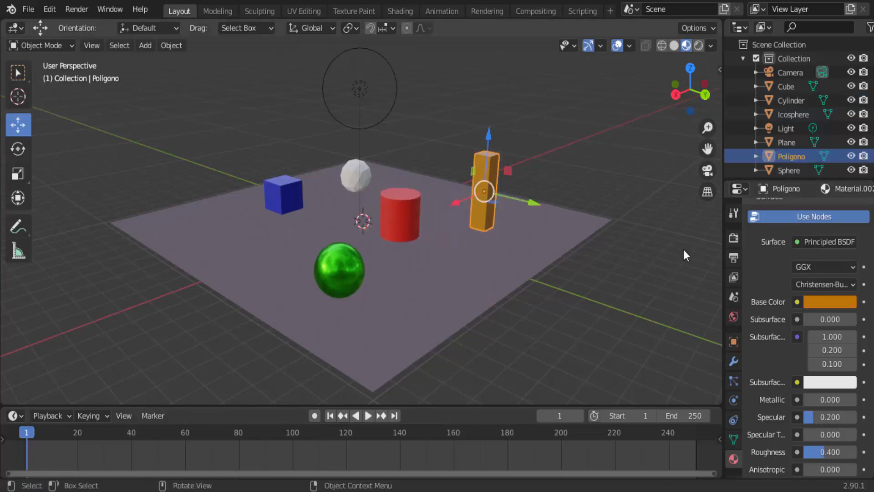
{"action": "left_click", "coordinate": [355, 178]}
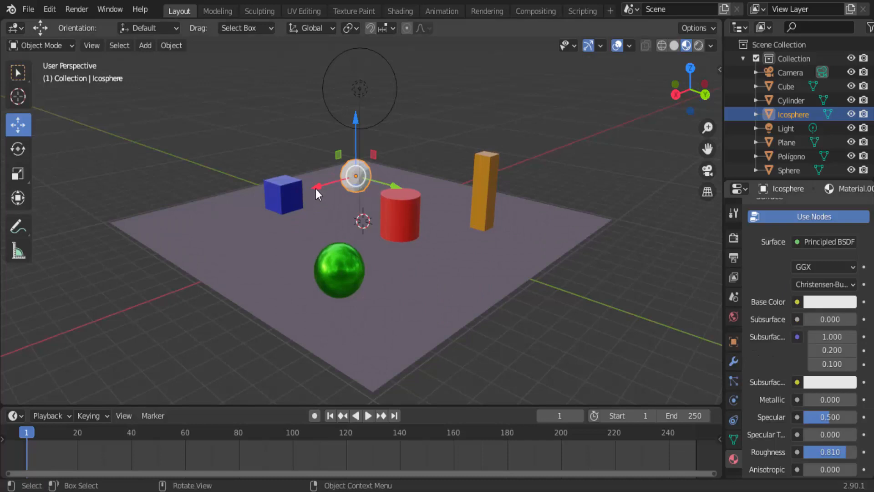
{"action": "left_click", "coordinate": [292, 187]}
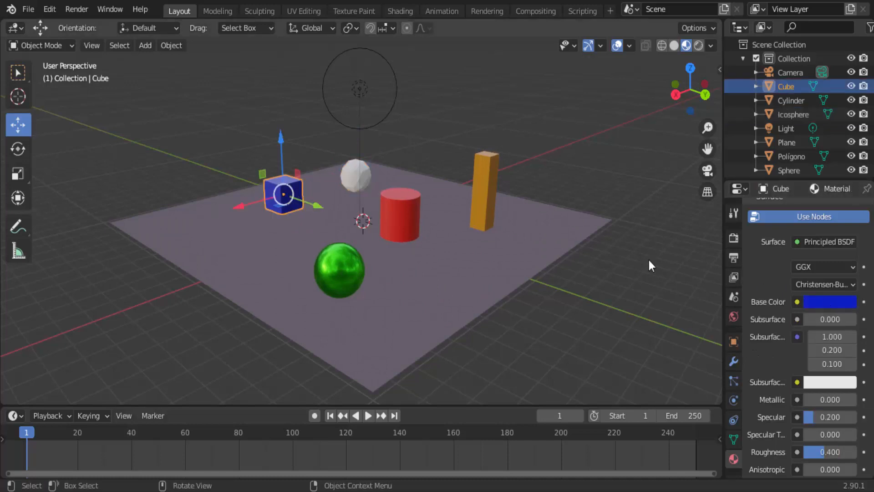
{"action": "left_click", "coordinate": [548, 257]}
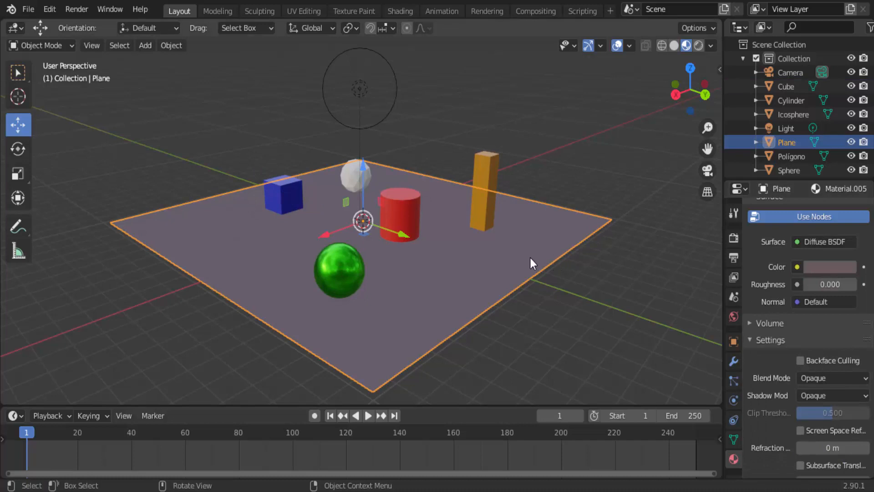
{"action": "left_click", "coordinate": [558, 152]}
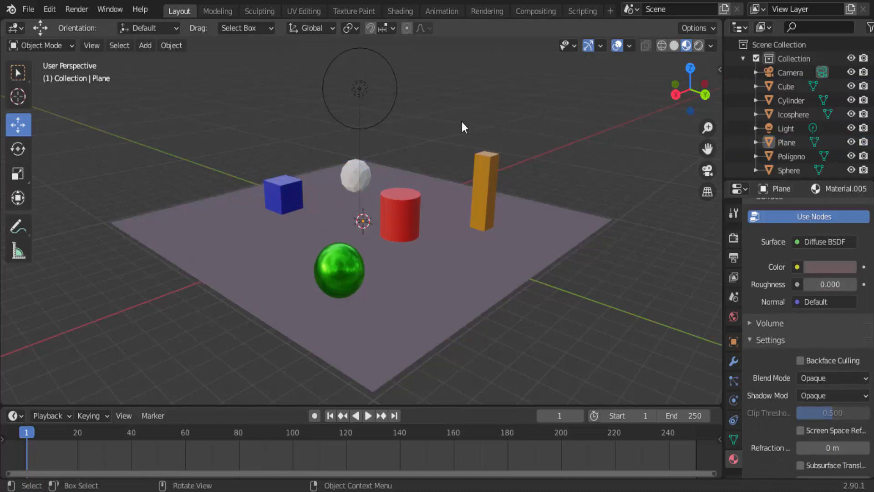
Step: Look through the scene camera and, with Camera to View enabled, orbit it to reframe the objects from slightly higher
{"action": "left_click", "coordinate": [707, 171]}
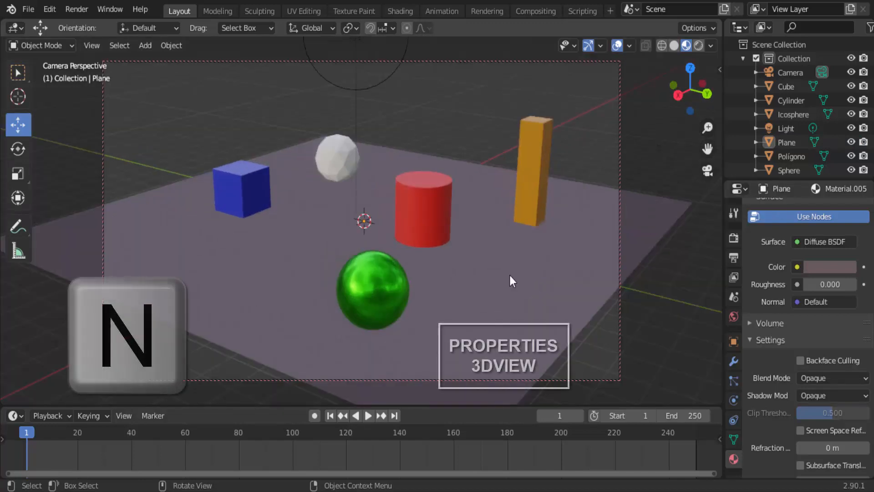
{"action": "key", "text": "n"}
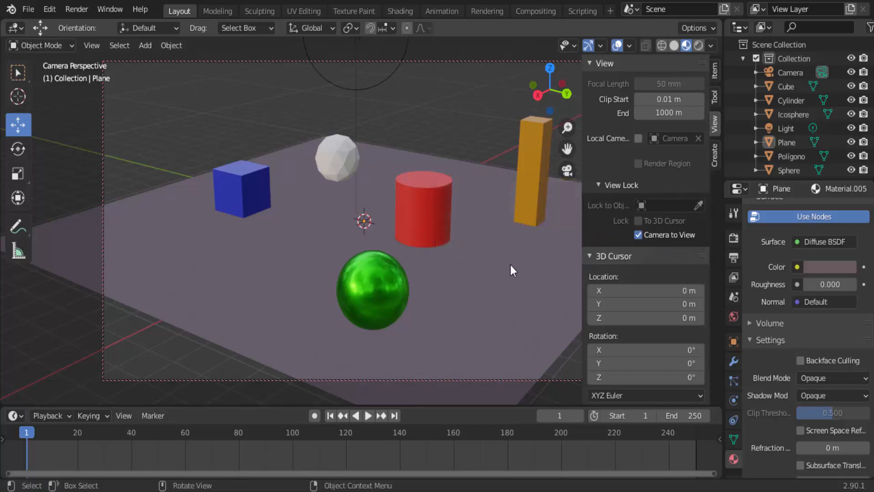
{"action": "key", "text": "n"}
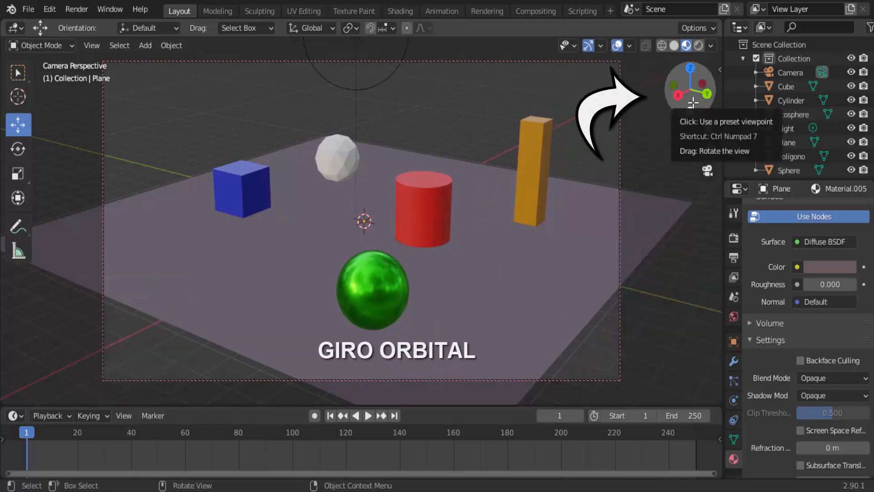
{"action": "left_click_drag", "start_coordinate": [693, 103], "coordinate": [708, 149]}
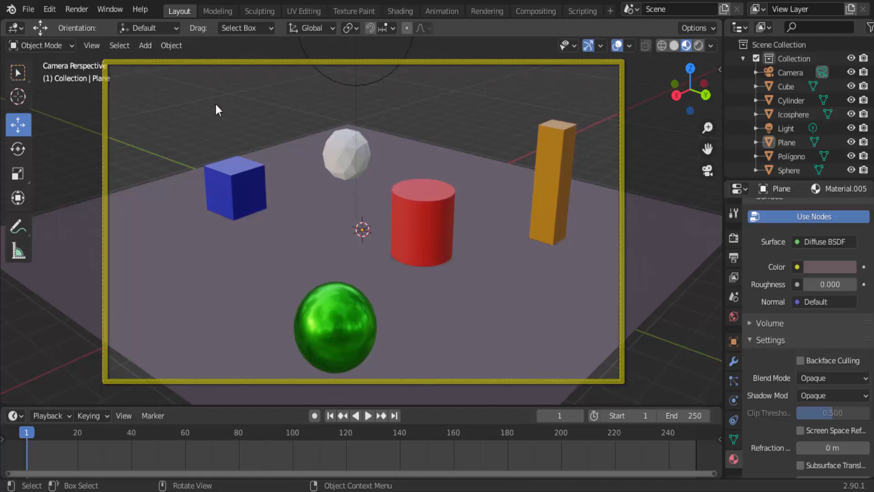
Step: Render a still image of the camera view and close the render result
{"action": "left_click", "coordinate": [84, 16]}
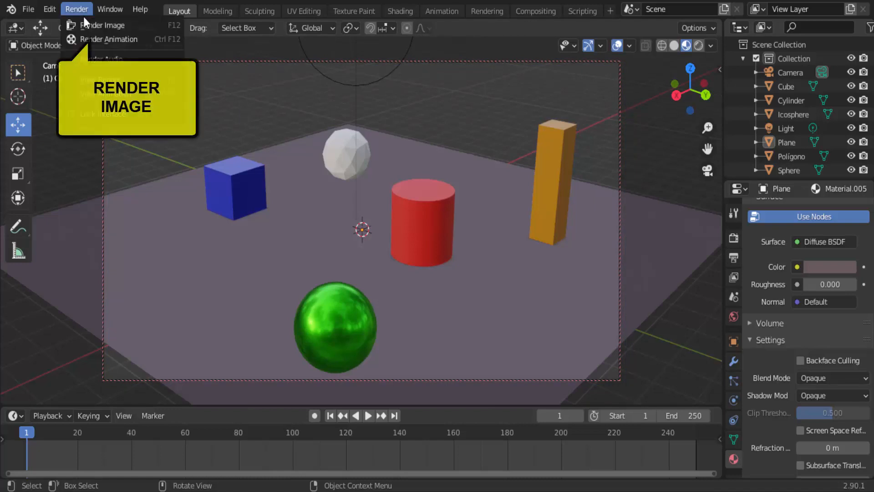
{"action": "left_click", "coordinate": [115, 27]}
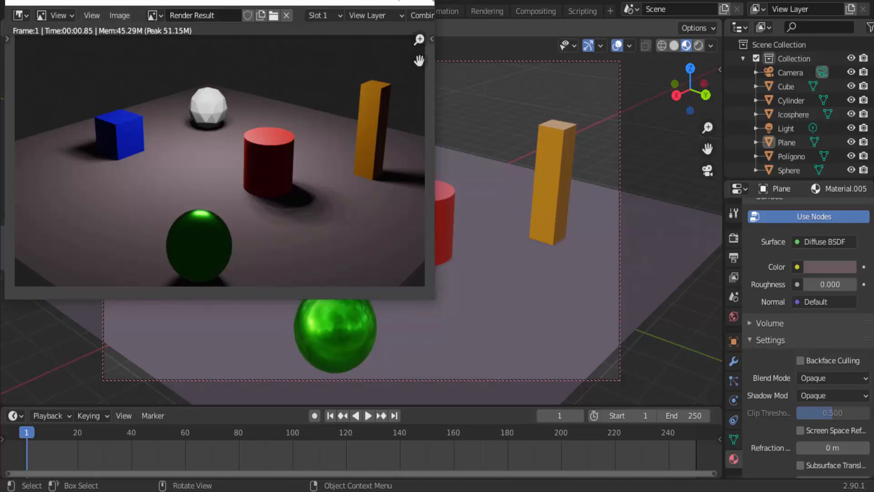
{"action": "left_click", "coordinate": [429, 2]}
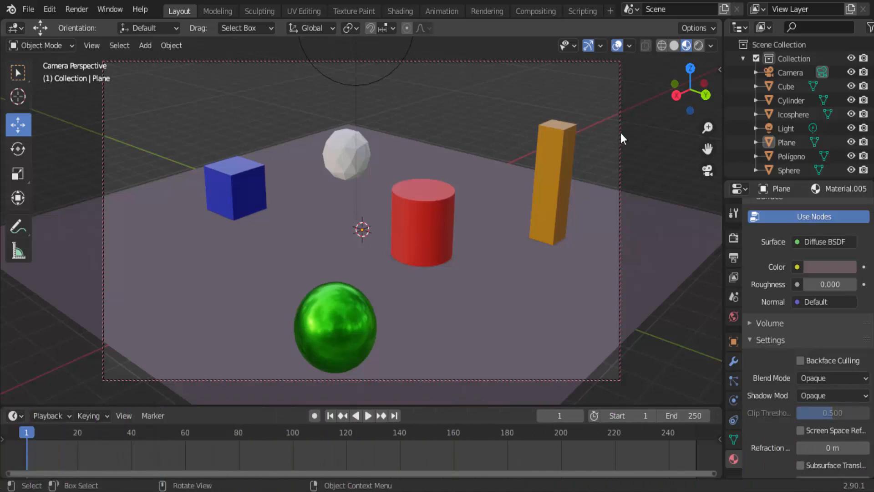
Step: Leave the camera view, select the point light and shift it slightly along the Y axis
{"action": "left_click", "coordinate": [704, 171]}
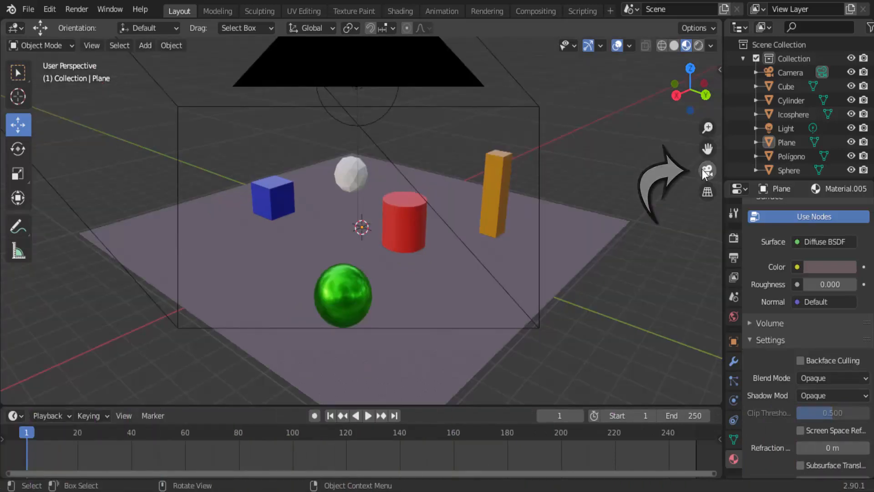
{"action": "scroll", "coordinate": [595, 182], "scroll_direction": "down", "scroll_amount": 3}
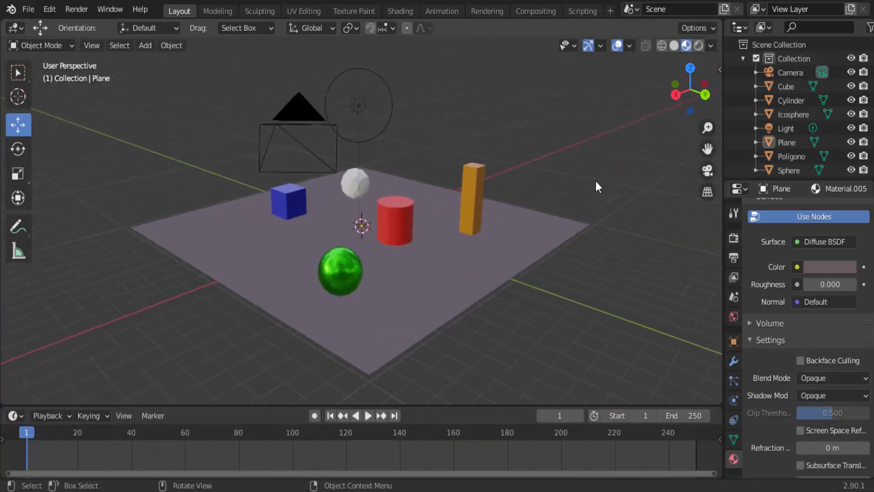
{"action": "left_click", "coordinate": [361, 108]}
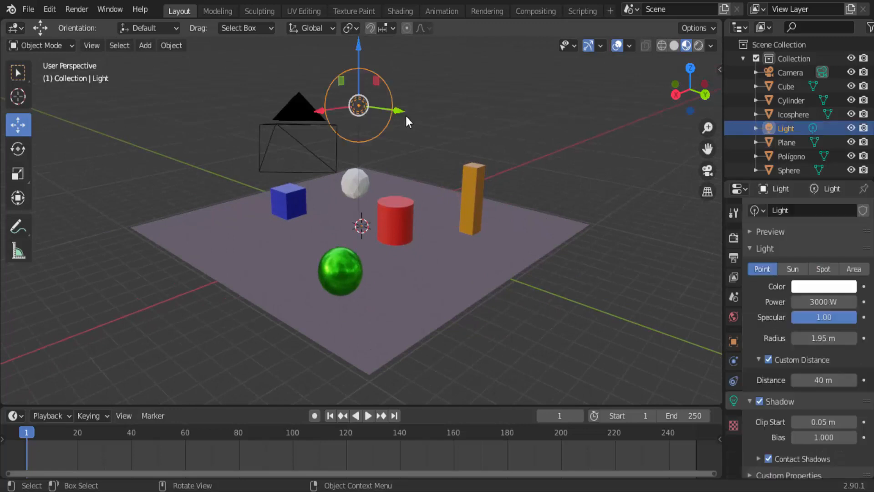
{"action": "left_click_drag", "start_coordinate": [402, 115], "coordinate": [392, 146]}
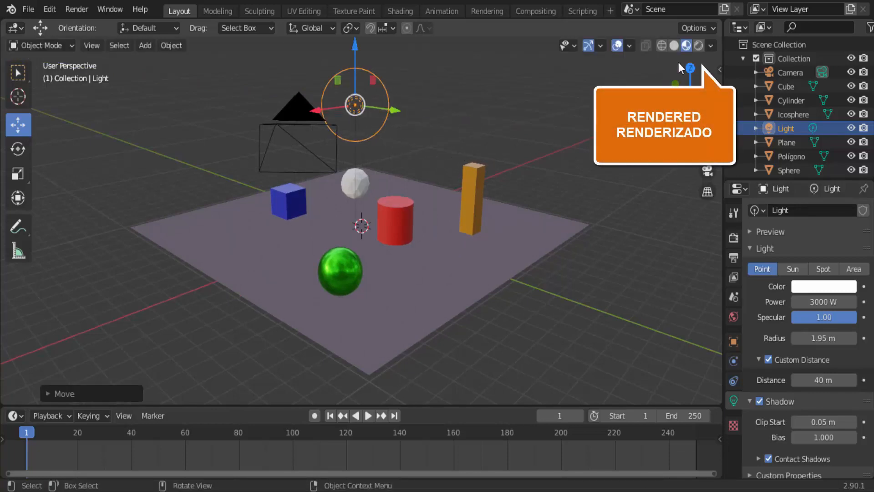
Step: In Rendered viewport shading, move the light along X to behind the tall box and lower it along Z
{"action": "left_click", "coordinate": [698, 47]}
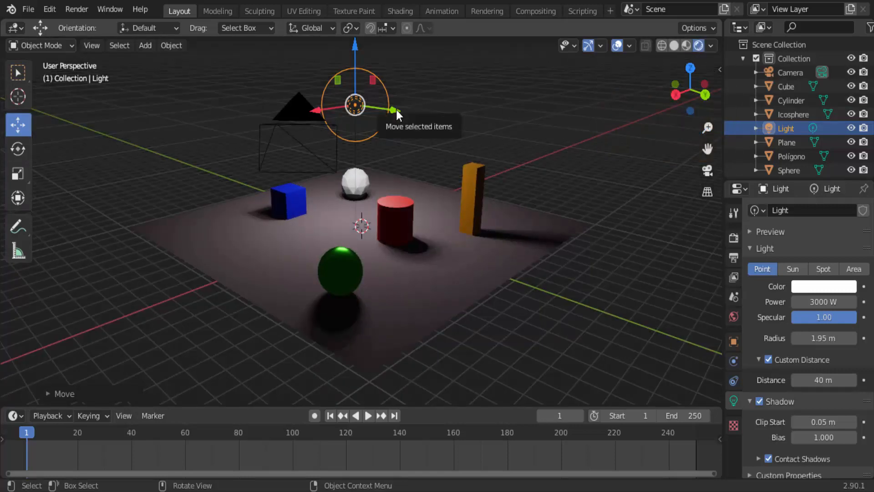
{"action": "left_click_drag", "start_coordinate": [396, 110], "coordinate": [392, 161]}
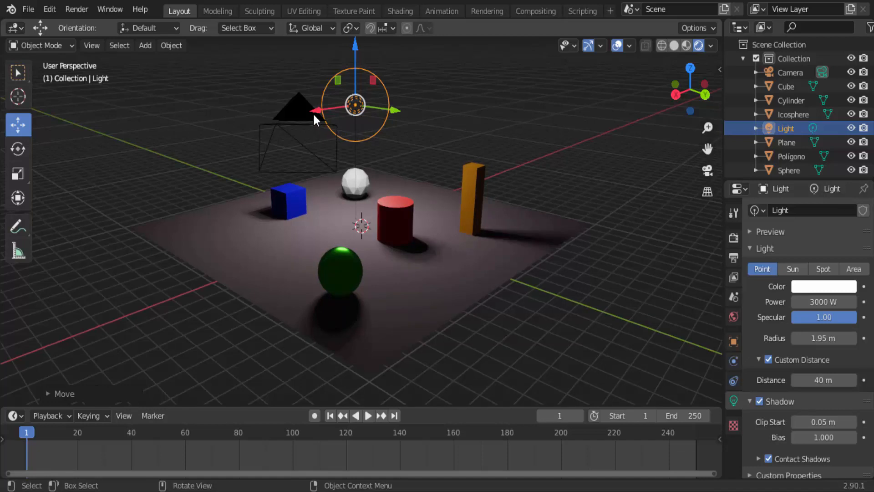
{"action": "left_click_drag", "start_coordinate": [313, 112], "coordinate": [417, 82]}
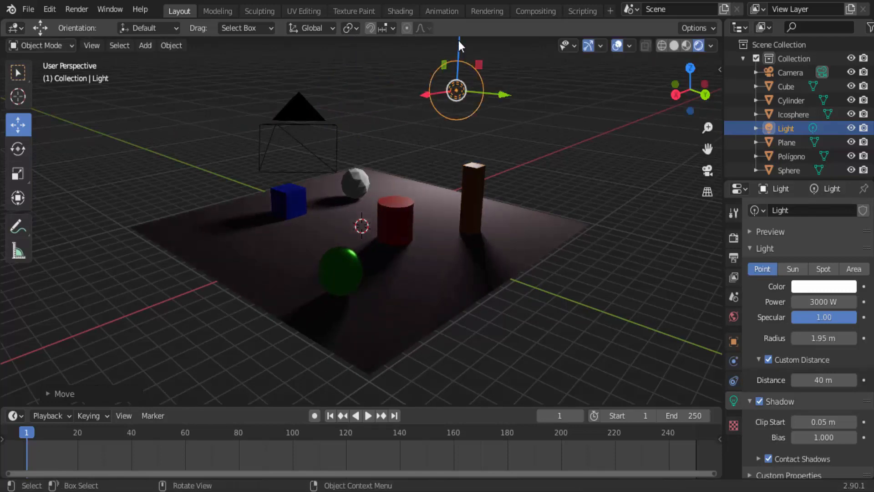
{"action": "left_click_drag", "start_coordinate": [457, 41], "coordinate": [458, 103]}
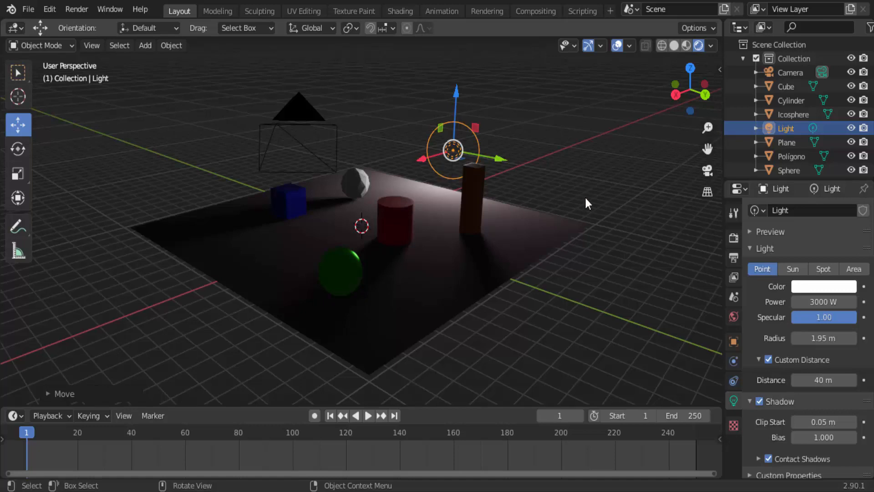
Step: Render a still image of the relit scene through the camera and close the render result
{"action": "left_click", "coordinate": [708, 171]}
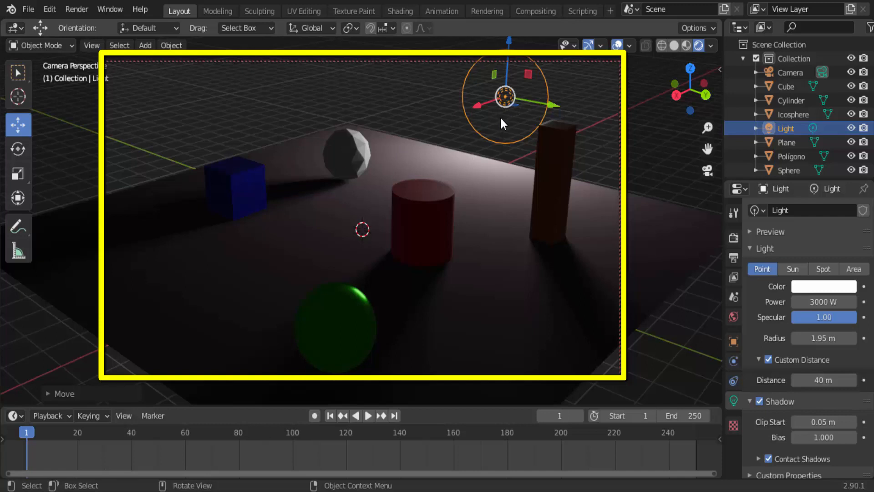
{"action": "left_click", "coordinate": [75, 9]}
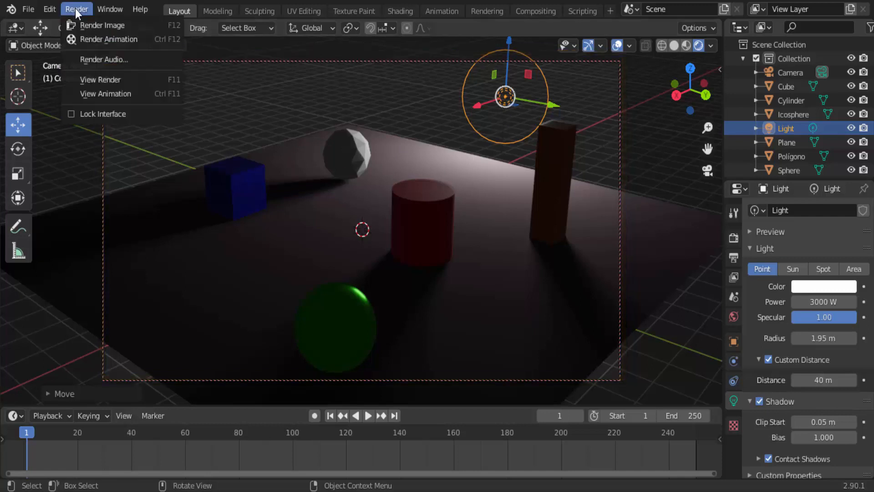
{"action": "left_click", "coordinate": [87, 23]}
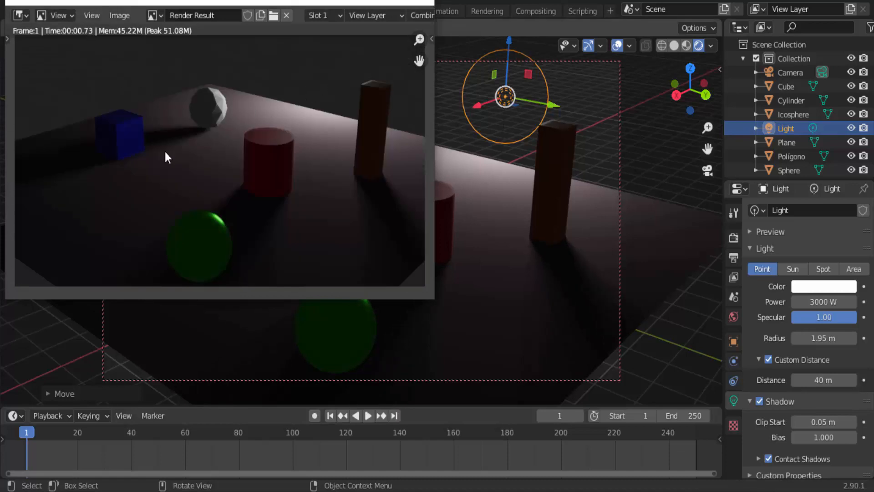
{"action": "left_click", "coordinate": [426, 2]}
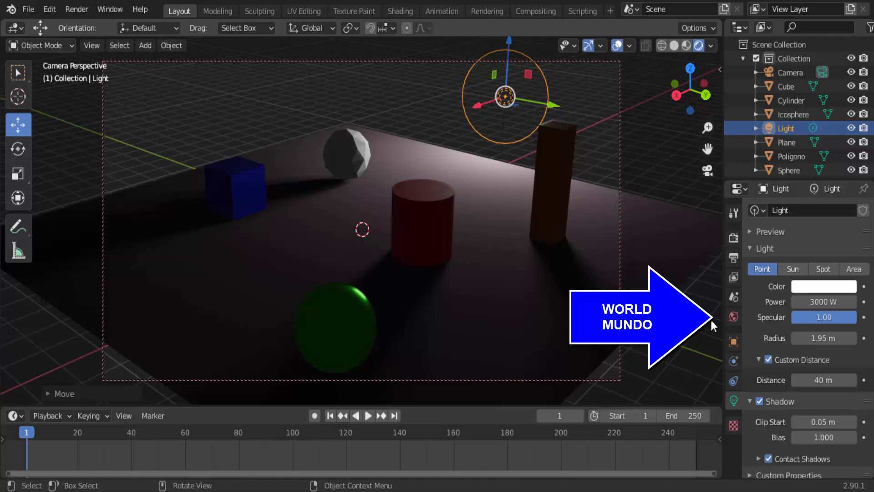
Step: Set the World background colour to black by lowering its HSV value
{"action": "left_click", "coordinate": [733, 317]}
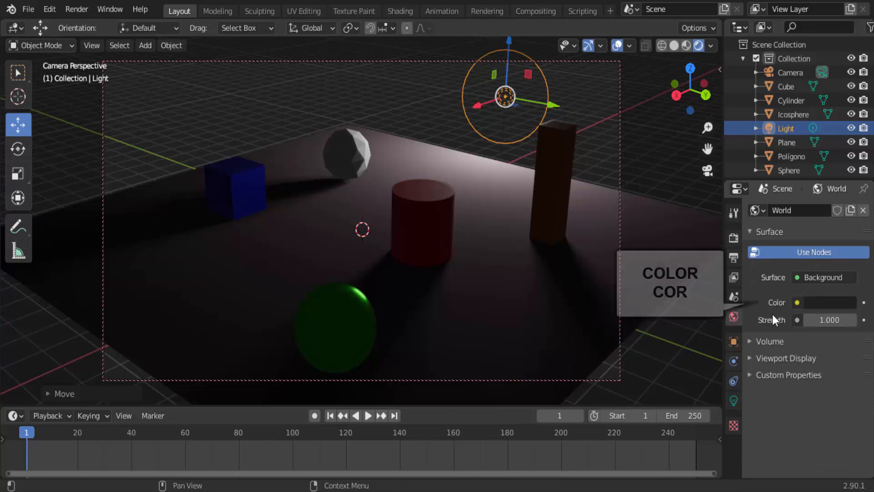
{"action": "left_click", "coordinate": [828, 303]}
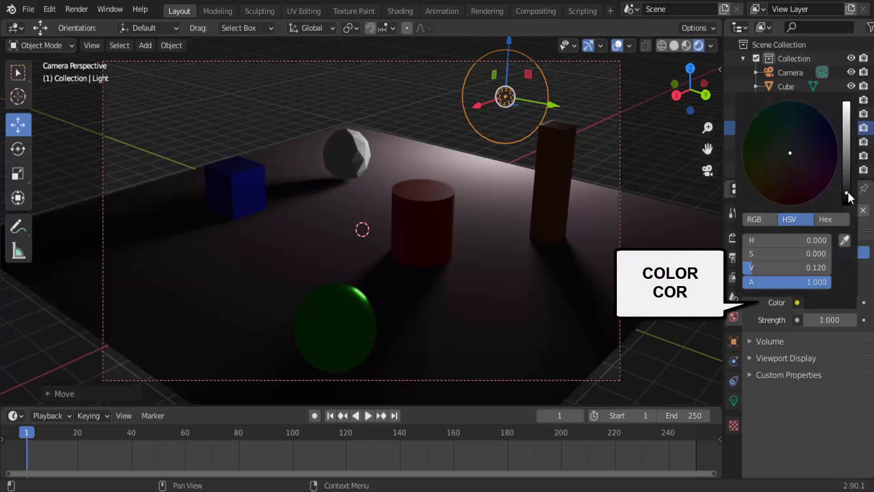
{"action": "mouse_move", "coordinate": [848, 192]}
{"action": "left_mouse_down"}
{"action": "mouse_move", "coordinate": [846, 103]}
{"action": "mouse_move", "coordinate": [846, 203]}
{"action": "left_mouse_up"}
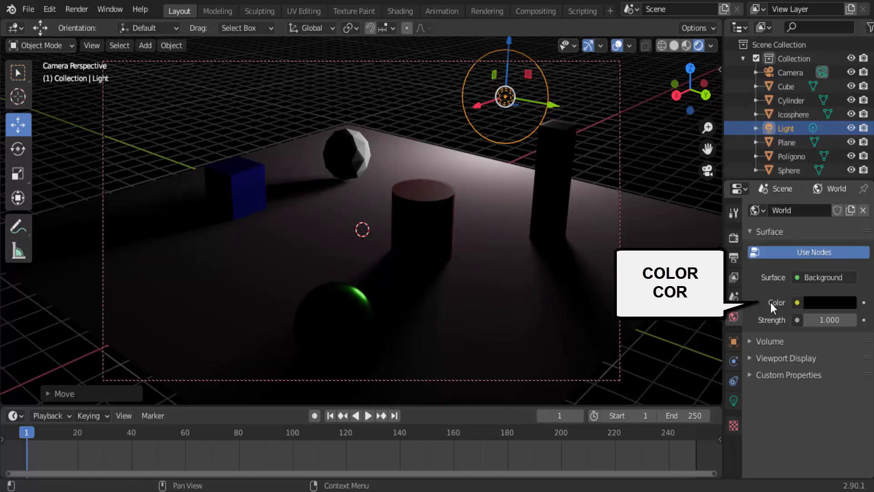
{"action": "left_click", "coordinate": [796, 302]}
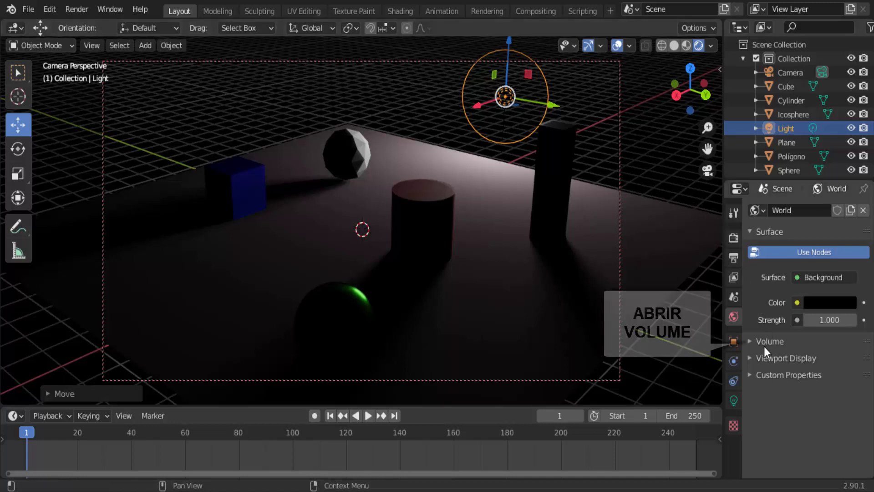
Step: Assign a Volume Scatter shader to the World volume and set its density to 0.1
{"action": "left_click", "coordinate": [749, 342]}
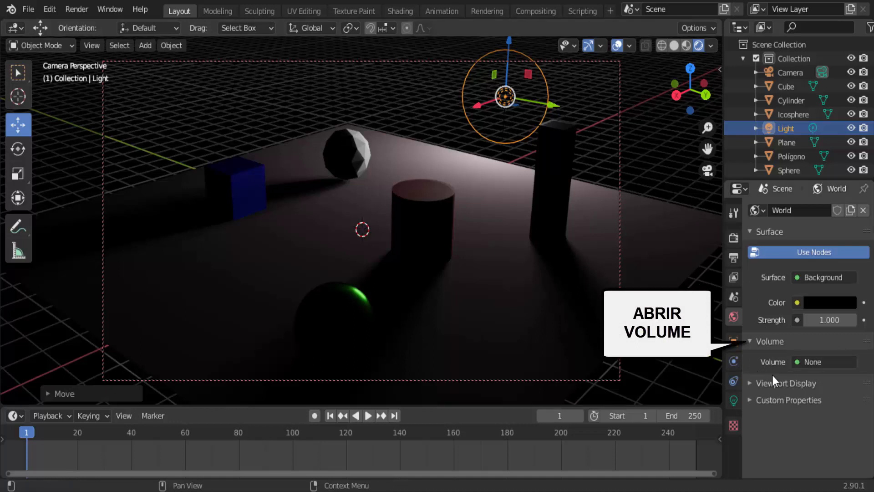
{"action": "left_click", "coordinate": [796, 361]}
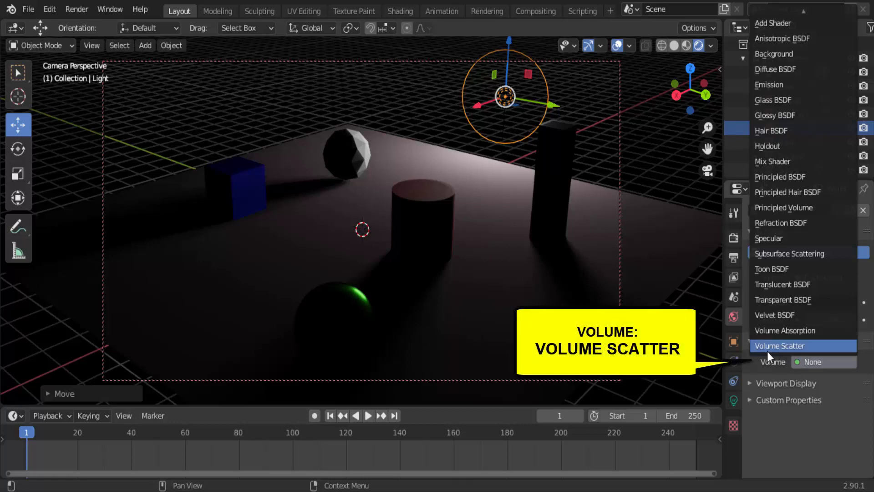
{"action": "left_click", "coordinate": [781, 346]}
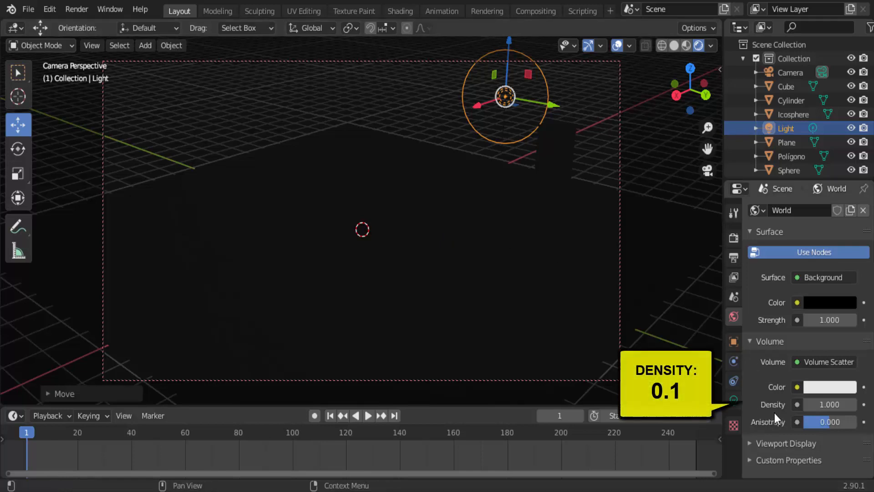
{"action": "left_click", "coordinate": [827, 405]}
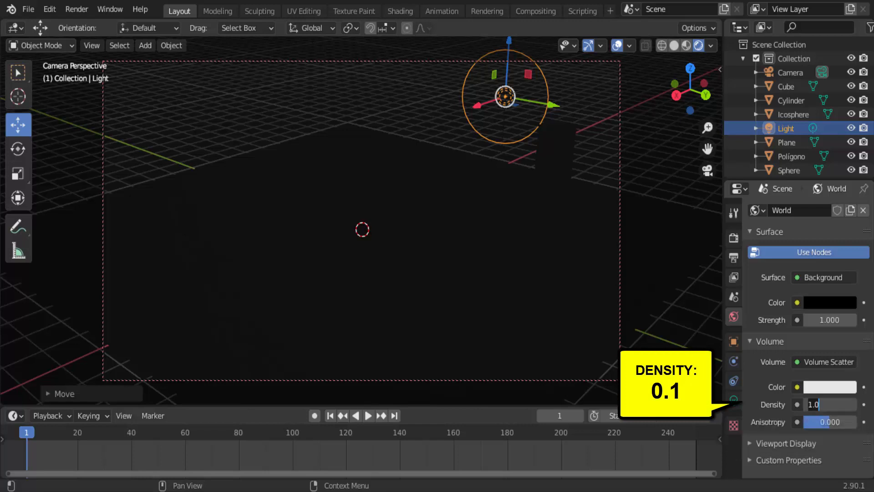
{"action": "type", "text": "0.1"}
{"action": "key", "text": "Return"}
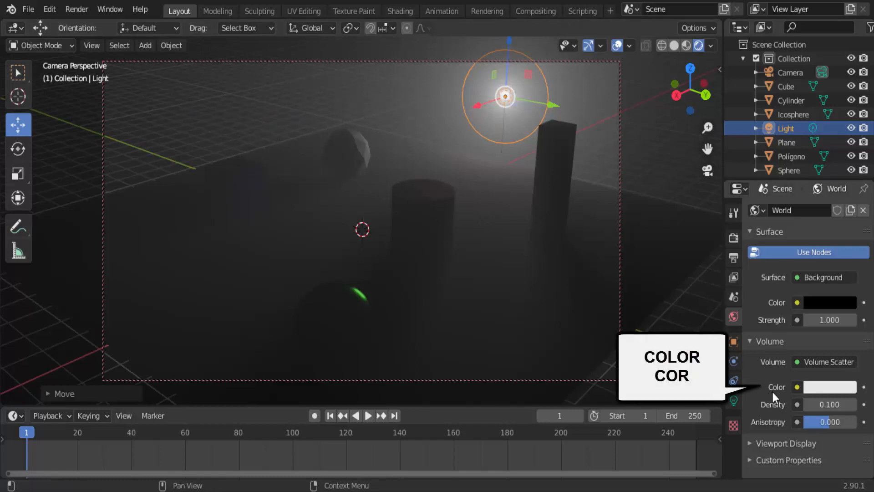
Step: Try different colours for the World's Volume Scatter: orange-yellow, green, cyan and violet, ending on magenta
{"action": "left_click", "coordinate": [826, 387]}
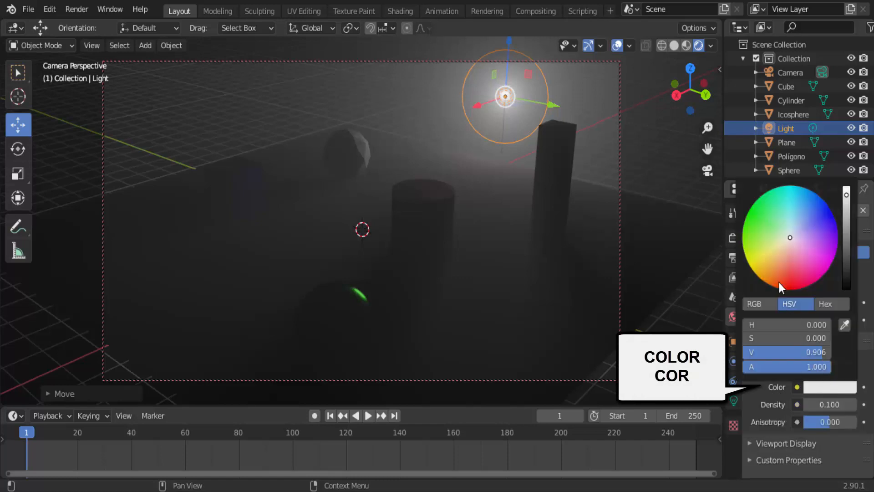
{"action": "left_click", "coordinate": [768, 265]}
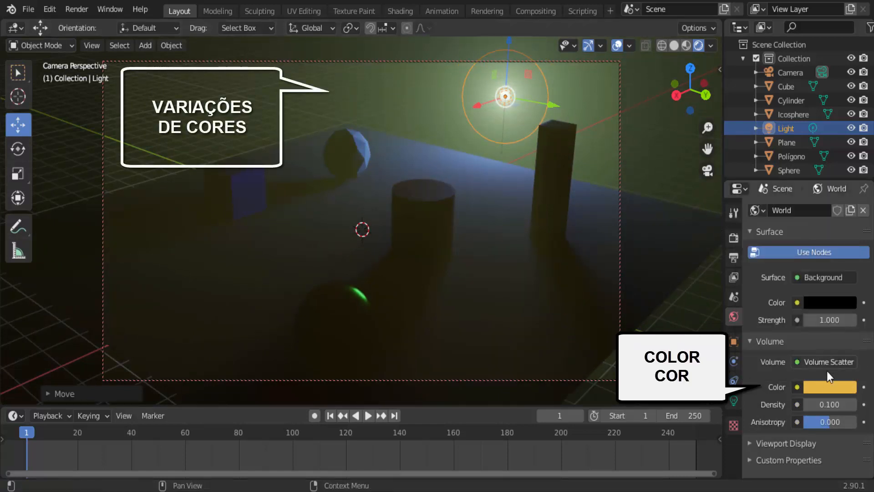
{"action": "left_click", "coordinate": [826, 387]}
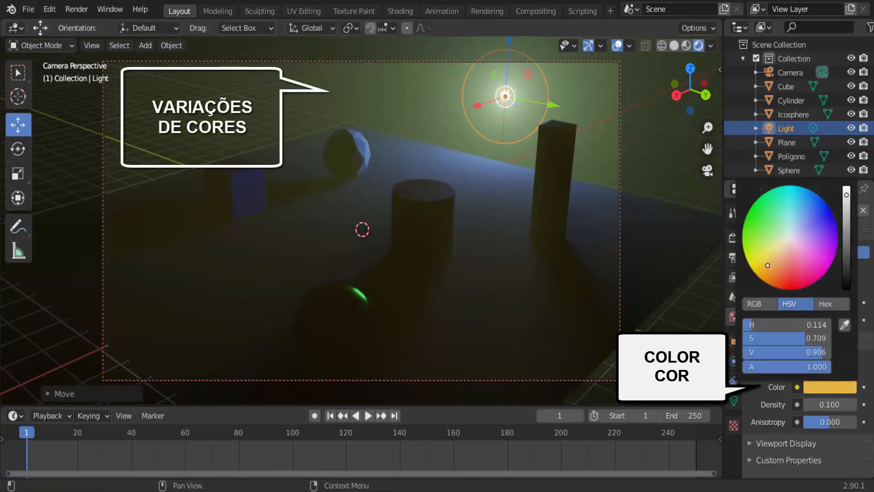
{"action": "left_click", "coordinate": [750, 229]}
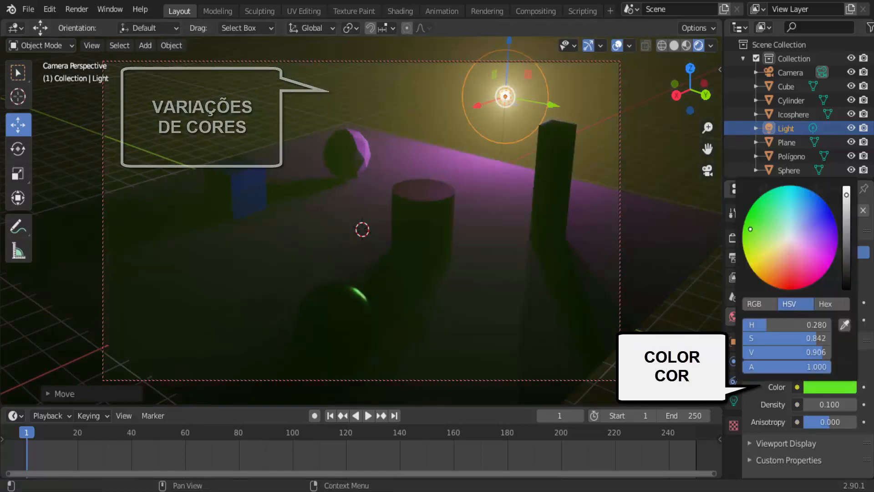
{"action": "left_click", "coordinate": [787, 192]}
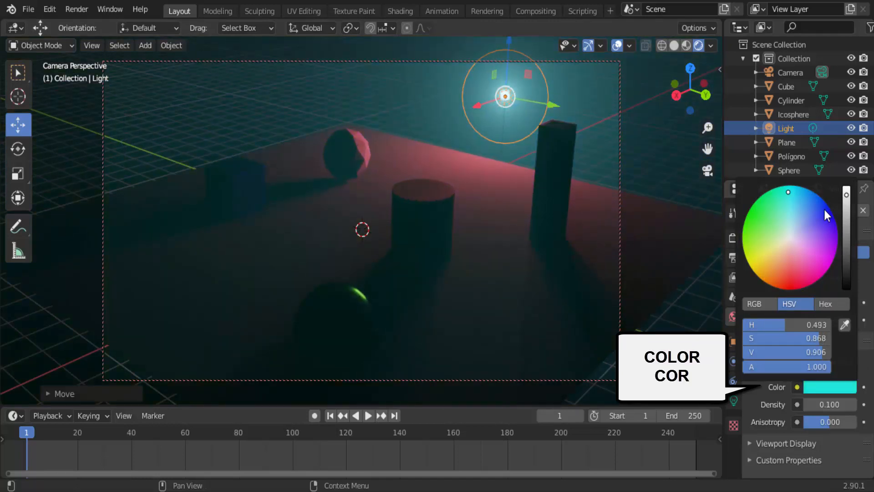
{"action": "left_click", "coordinate": [829, 231]}
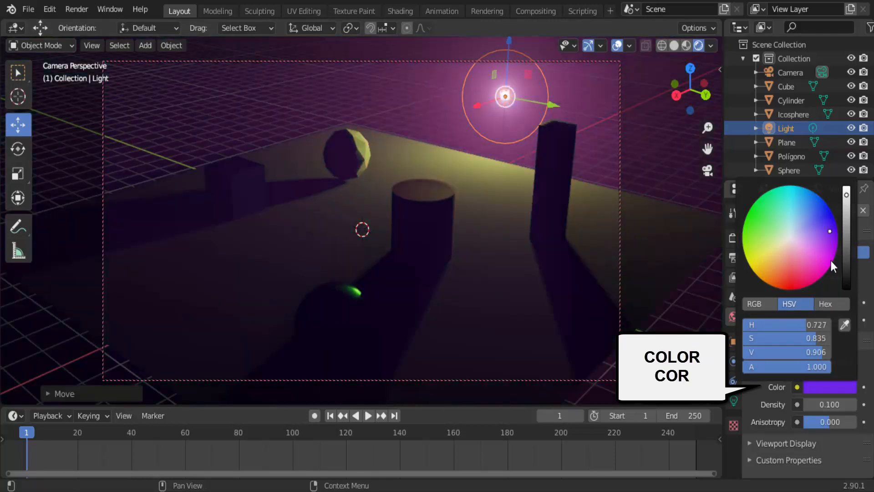
{"action": "left_click", "coordinate": [820, 273]}
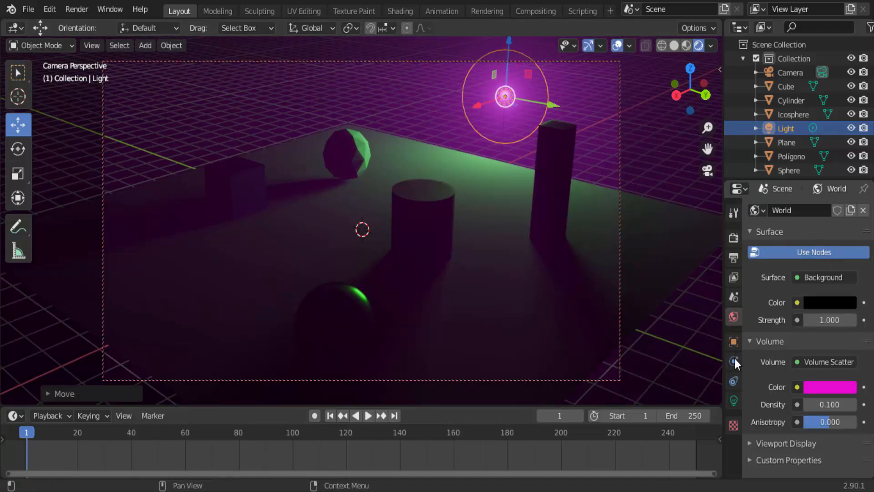
Step: Render a still image of the scene with the magenta volume and close the render result
{"action": "left_click", "coordinate": [78, 8]}
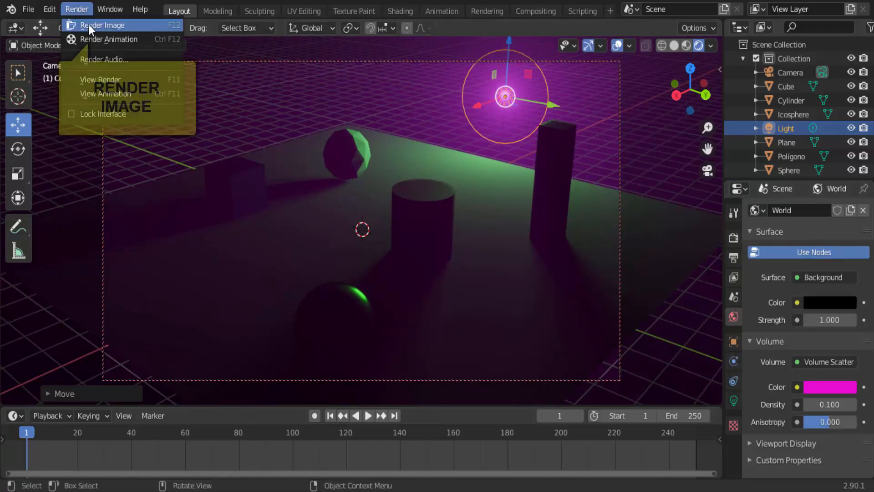
{"action": "left_click", "coordinate": [88, 24]}
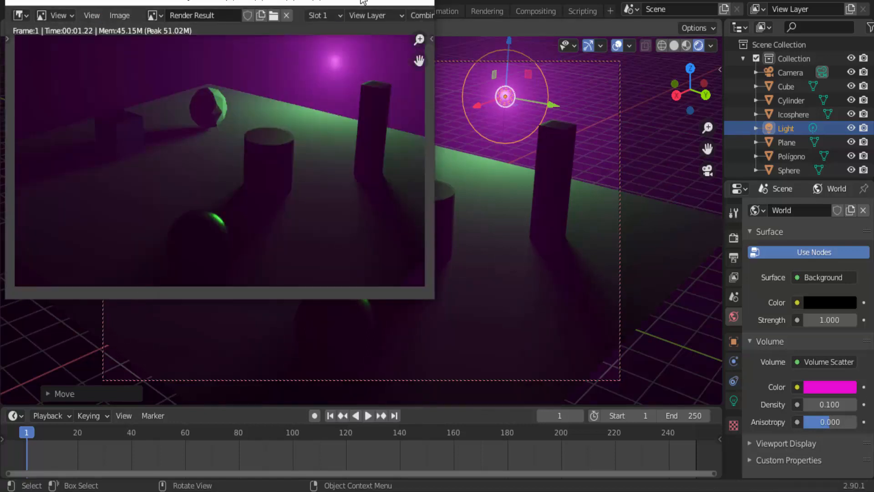
{"action": "left_click", "coordinate": [427, 1]}
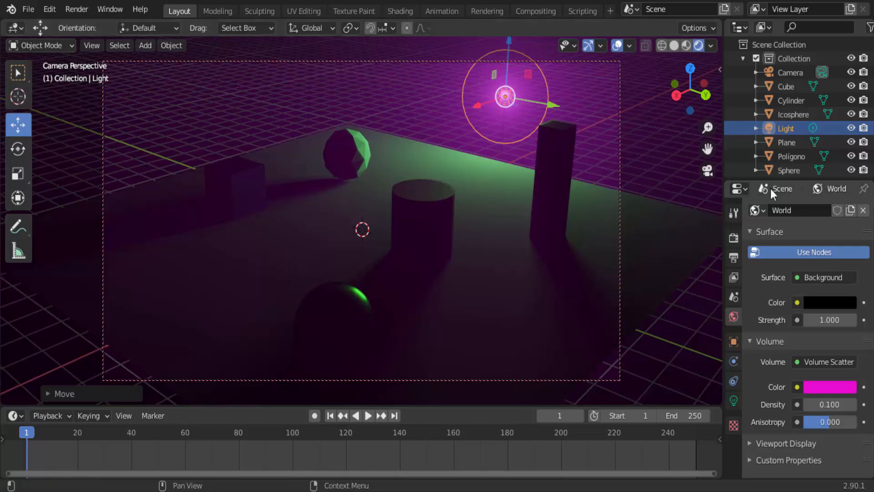
Step: Try the point light's power at 100 W and 1000 W, and settle on 10000 W
{"action": "left_click", "coordinate": [787, 131]}
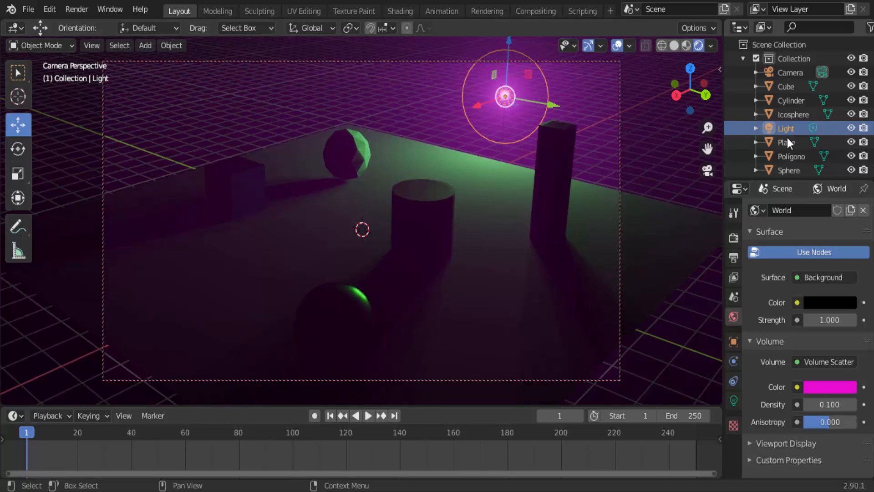
{"action": "left_click", "coordinate": [733, 400]}
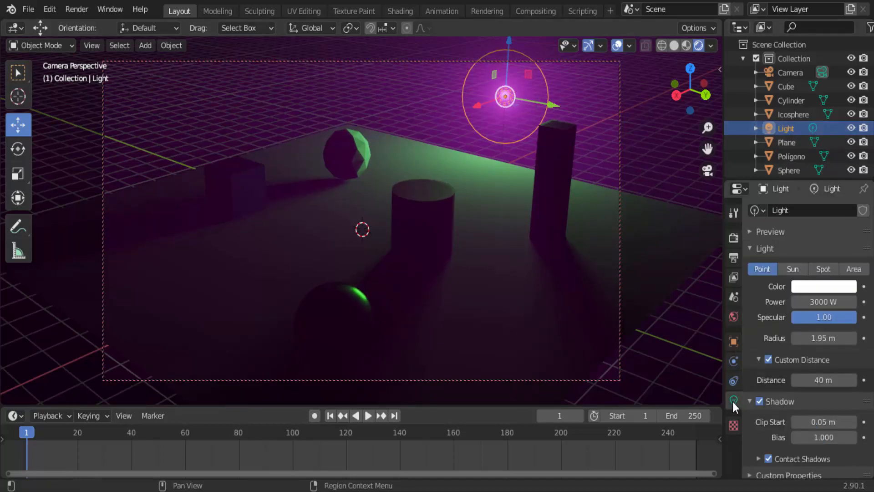
{"action": "left_click", "coordinate": [814, 302]}
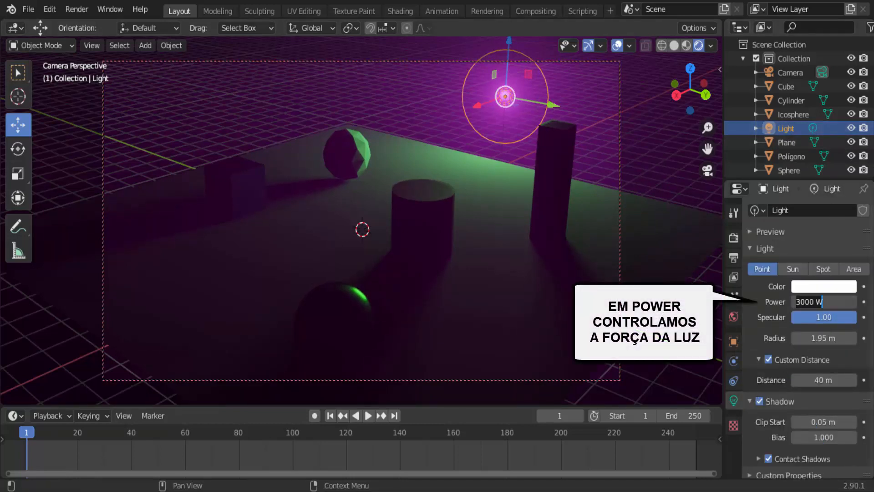
{"action": "type", "text": "100"}
{"action": "key", "text": "Return"}
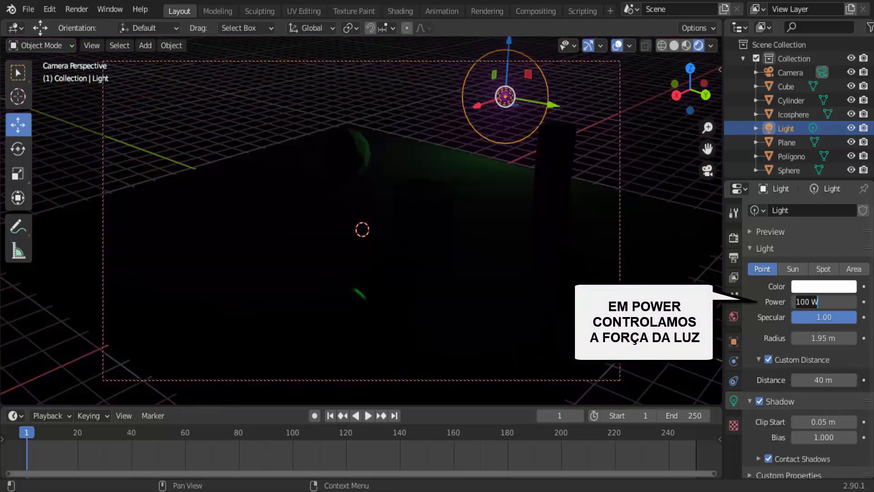
{"action": "type", "text": "1000"}
{"action": "key", "text": "Return"}
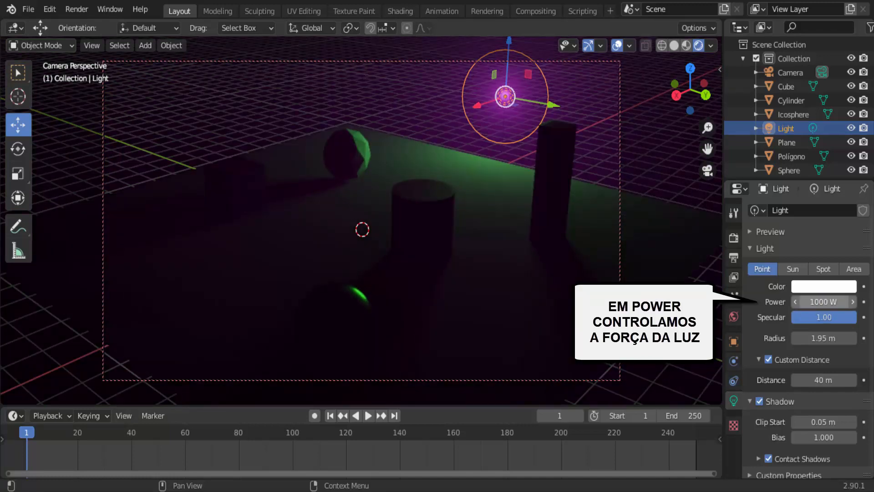
{"action": "left_click", "coordinate": [823, 301]}
{"action": "type", "text": "1"}
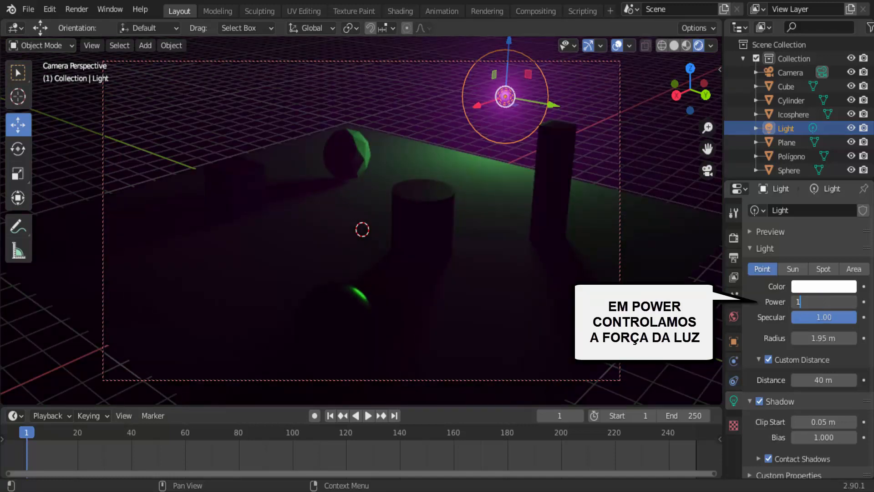
{"action": "type", "text": "0000"}
{"action": "key", "text": "Return"}
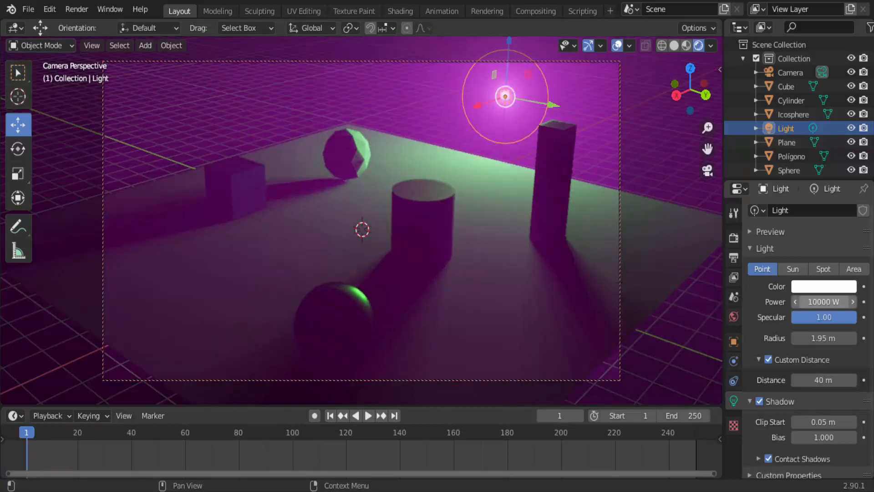
Step: Change the World's Volume Scatter colour to near-white and render a still image through the camera
{"action": "left_click", "coordinate": [734, 317]}
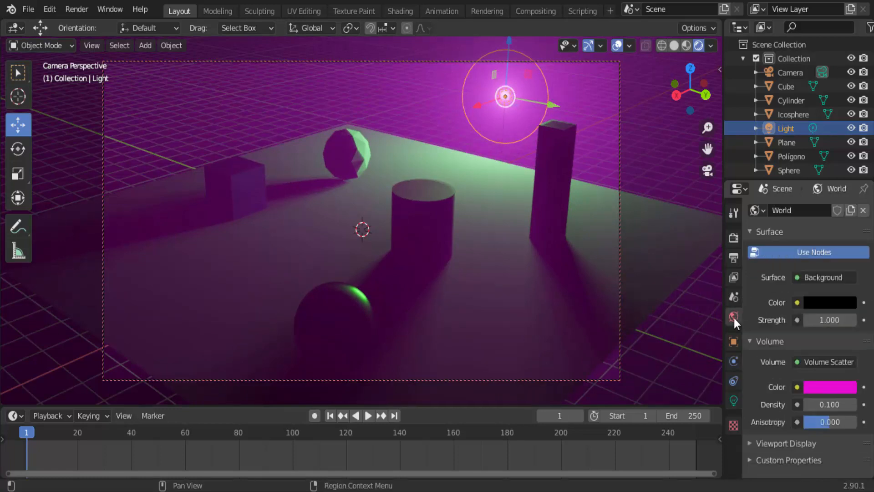
{"action": "left_click", "coordinate": [826, 387]}
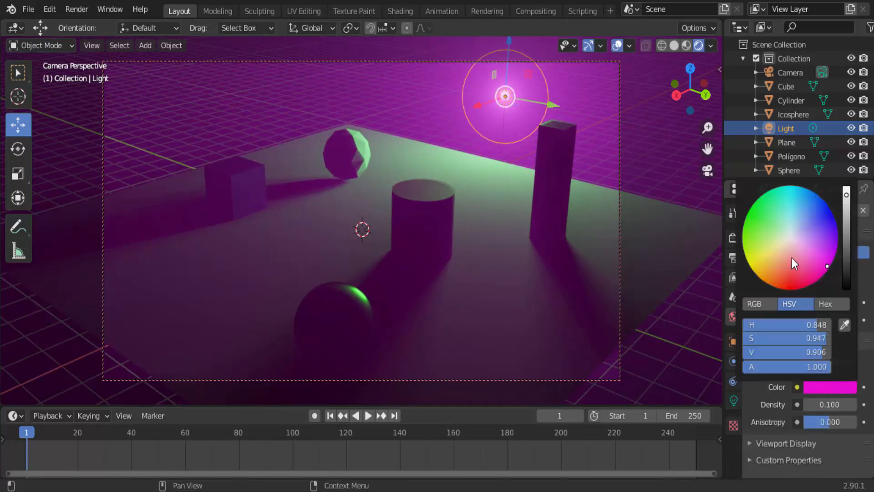
{"action": "left_click", "coordinate": [788, 238]}
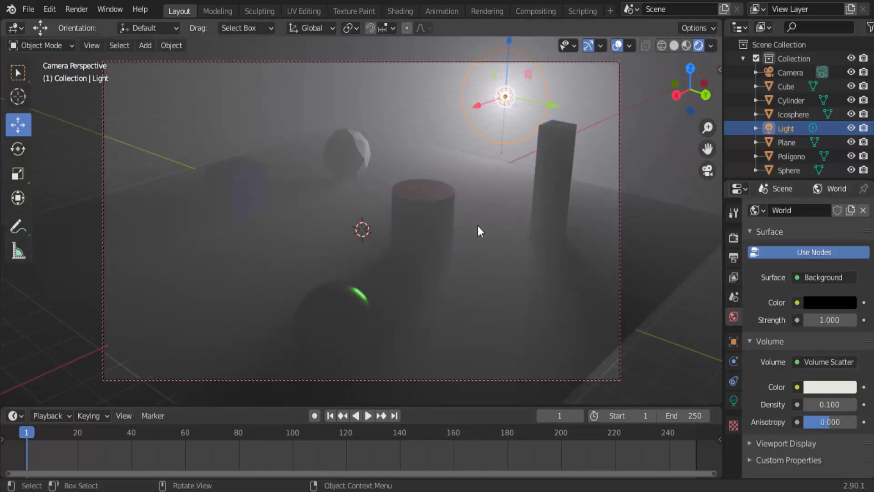
{"action": "left_click", "coordinate": [75, 9]}
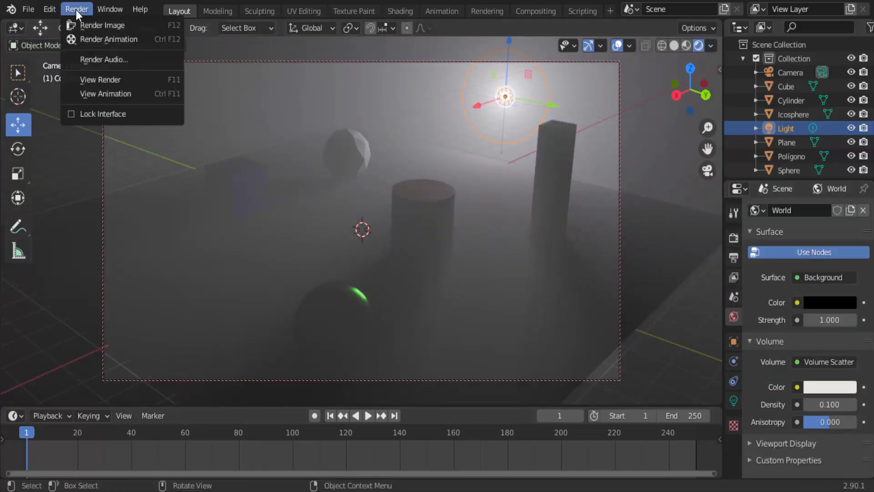
{"action": "left_click", "coordinate": [84, 22]}
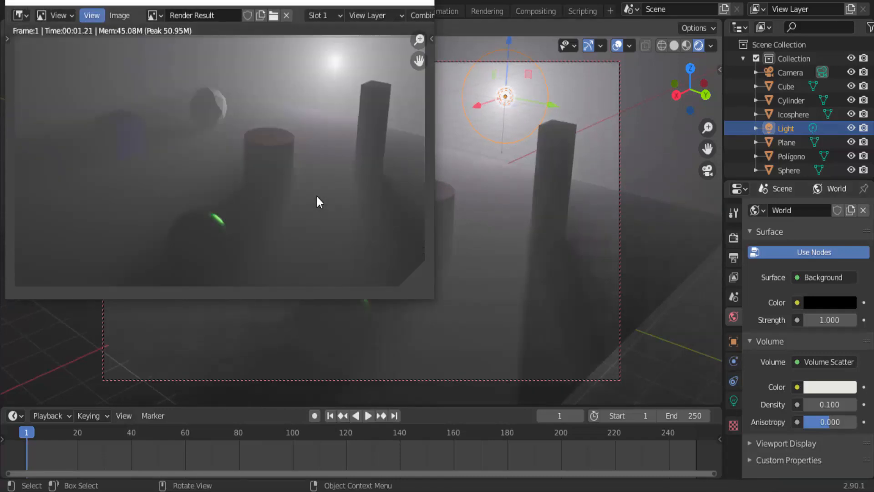